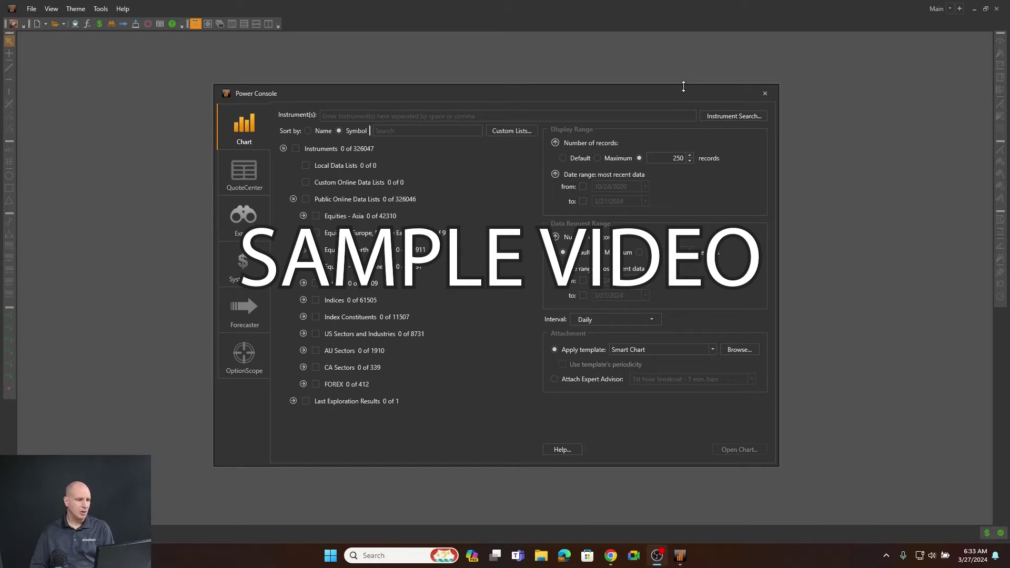
# Step: Try entering IBM and looking it up in the instrument search, then close the search unused
pyautogui.click(624, 99)
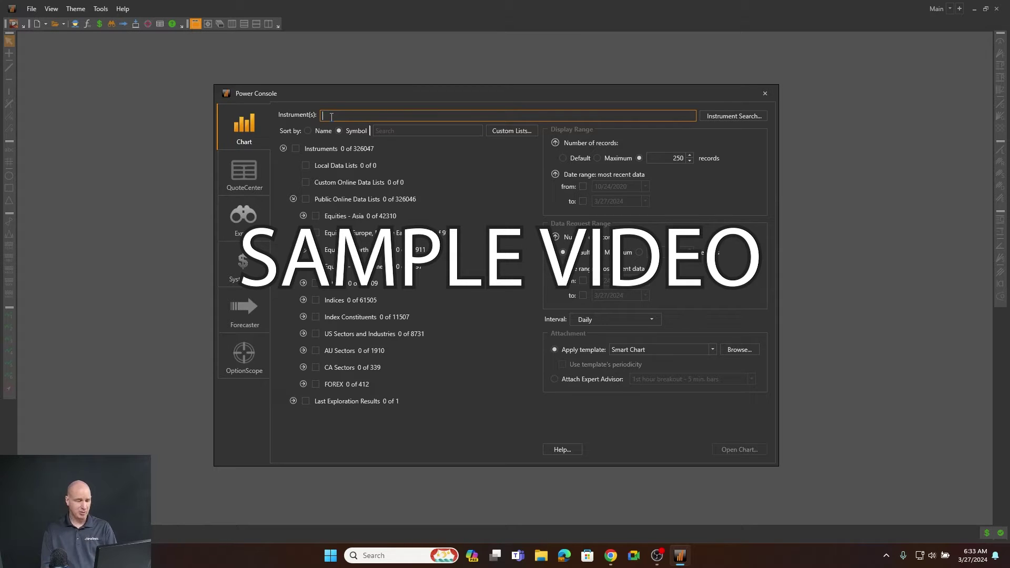
pyautogui.write('IBM')
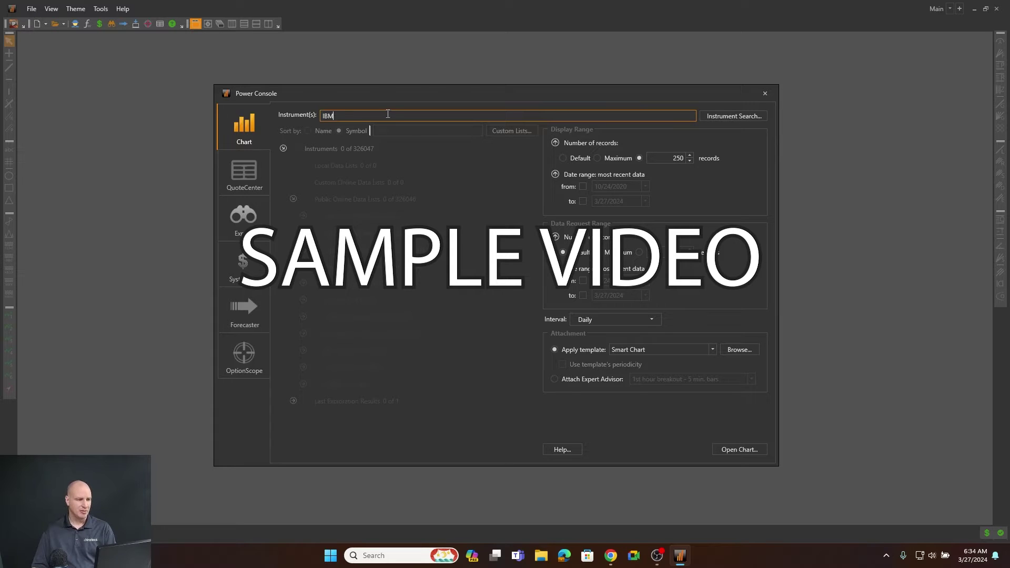
pyautogui.press('BackSpace')
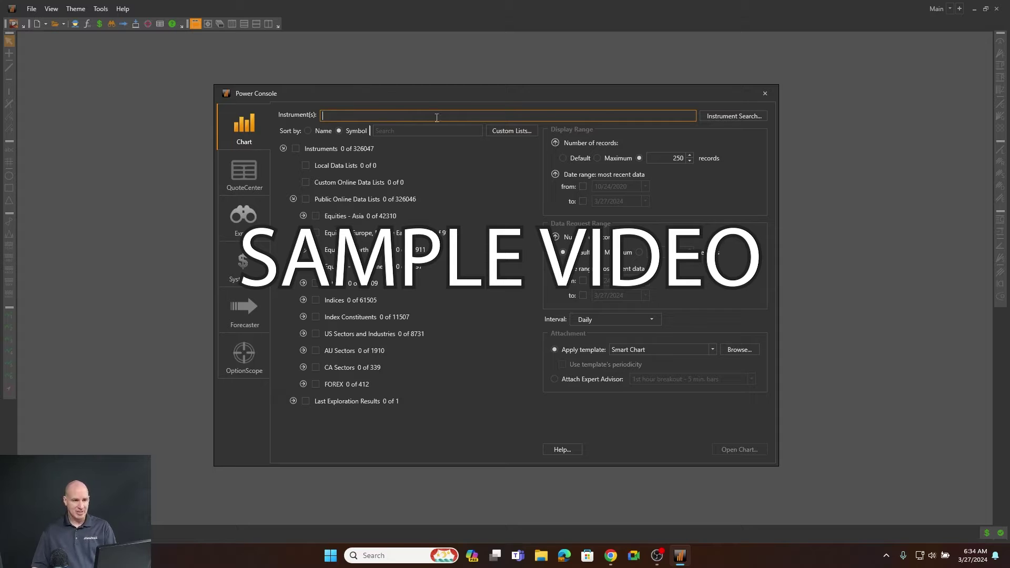
pyautogui.click(721, 118)
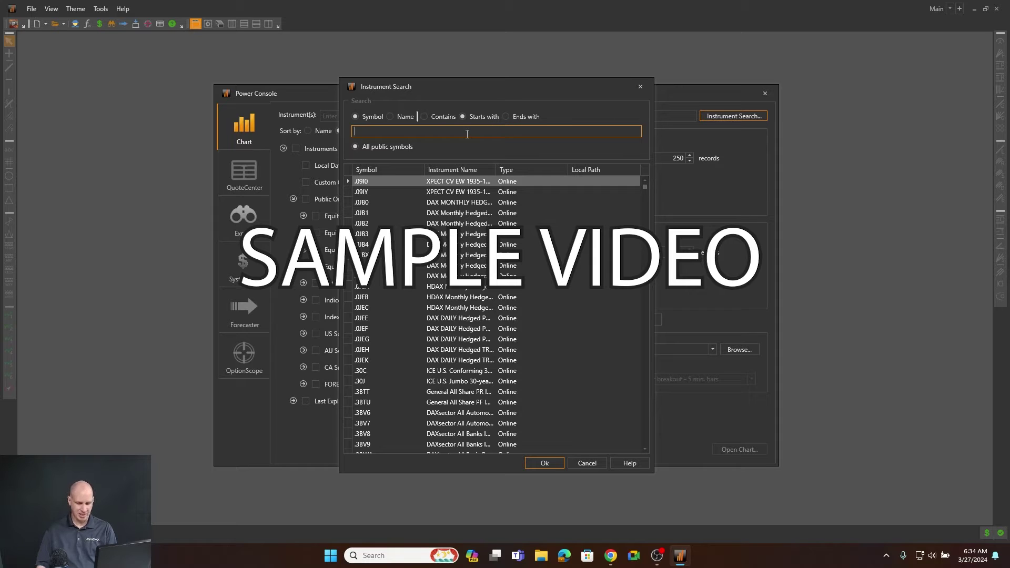
pyautogui.write('IBM')
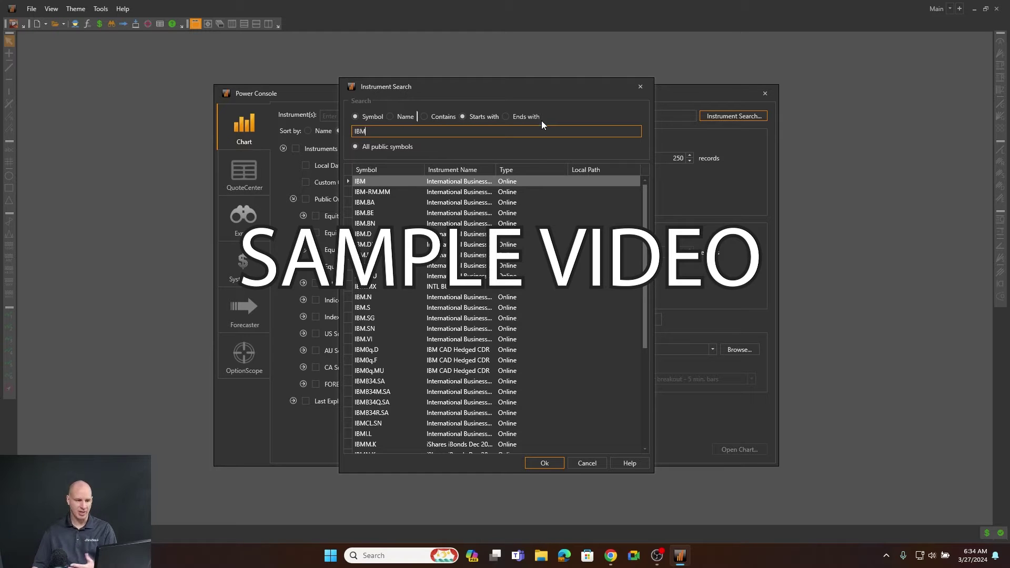
pyautogui.click(584, 463)
pyautogui.moveTo(605, 94); pyautogui.dragTo(615, 94)
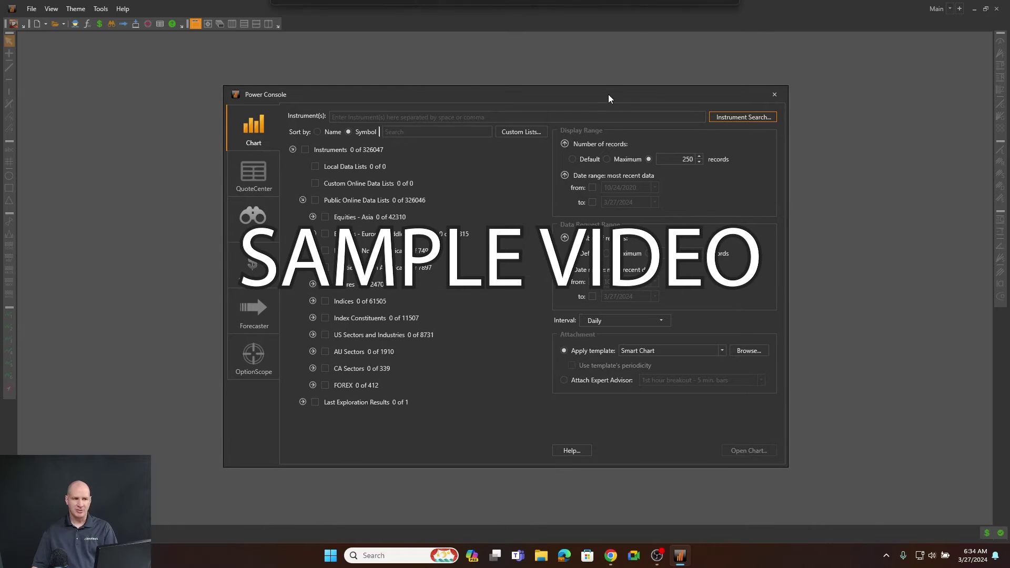
# Step: Filter the instrument tree to IBM, check the Indices group, then clear the filter
pyautogui.click(404, 132)
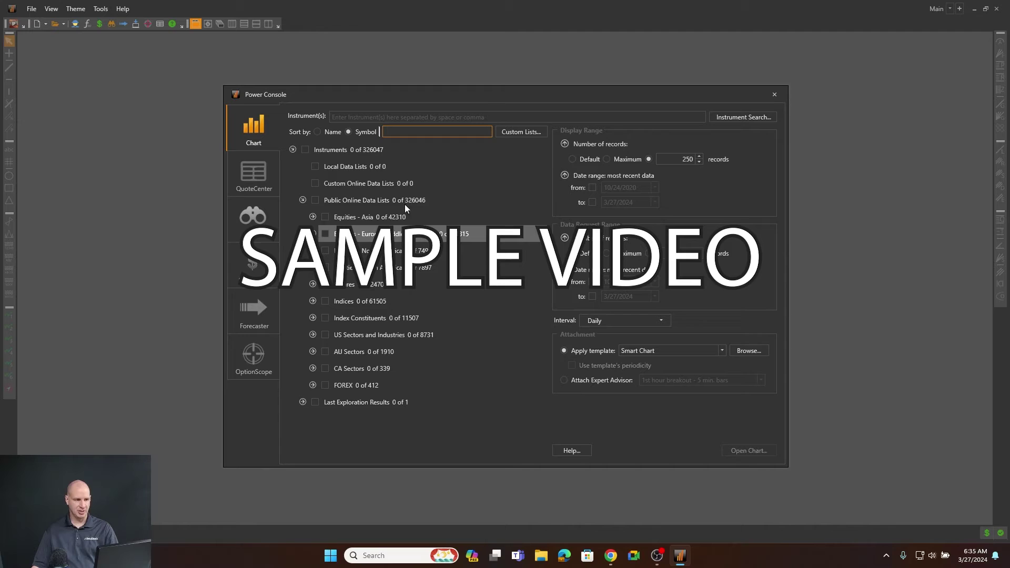
pyautogui.click(410, 133)
pyautogui.write('IBM')
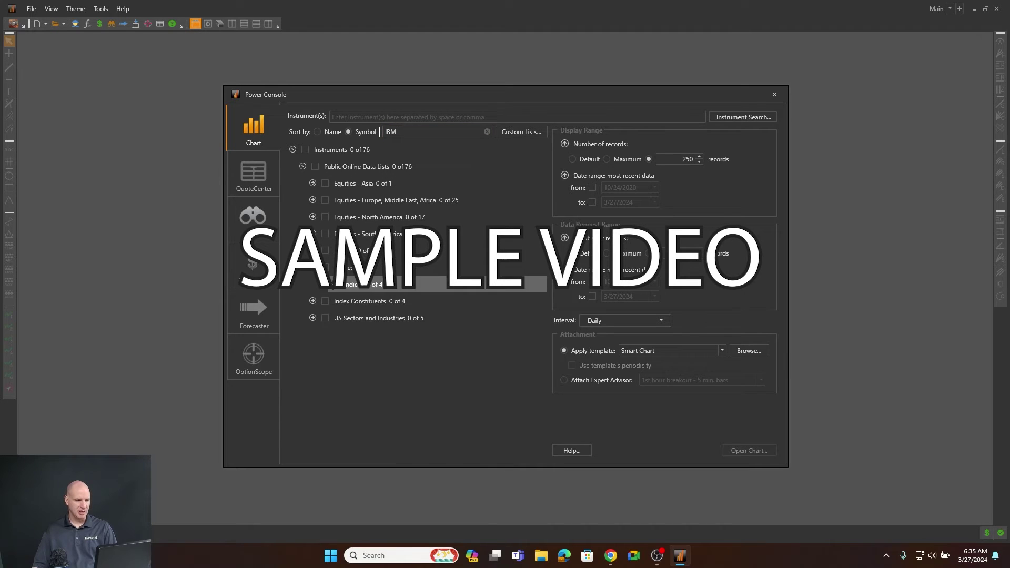
pyautogui.click(312, 284)
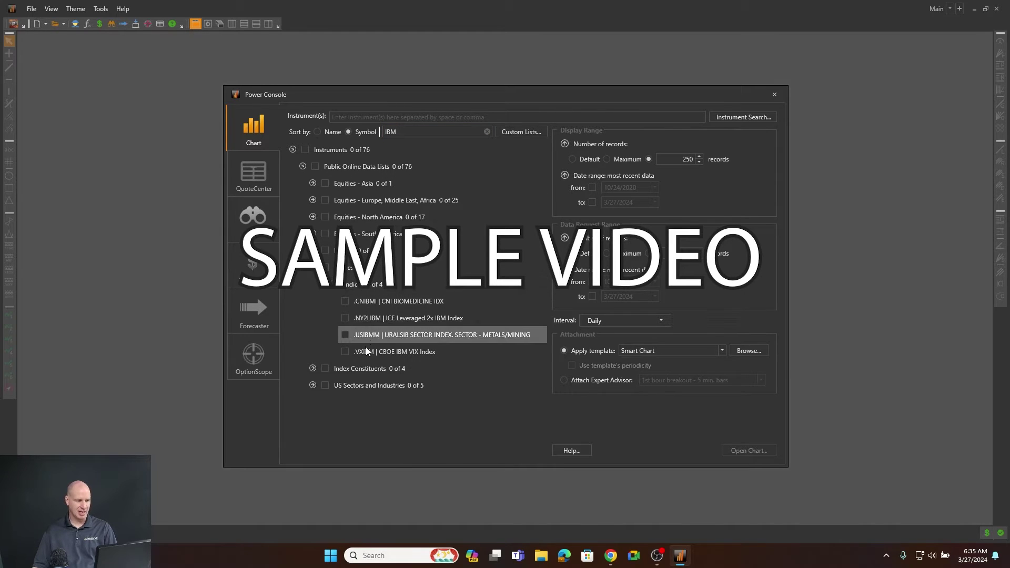
pyautogui.click(314, 285)
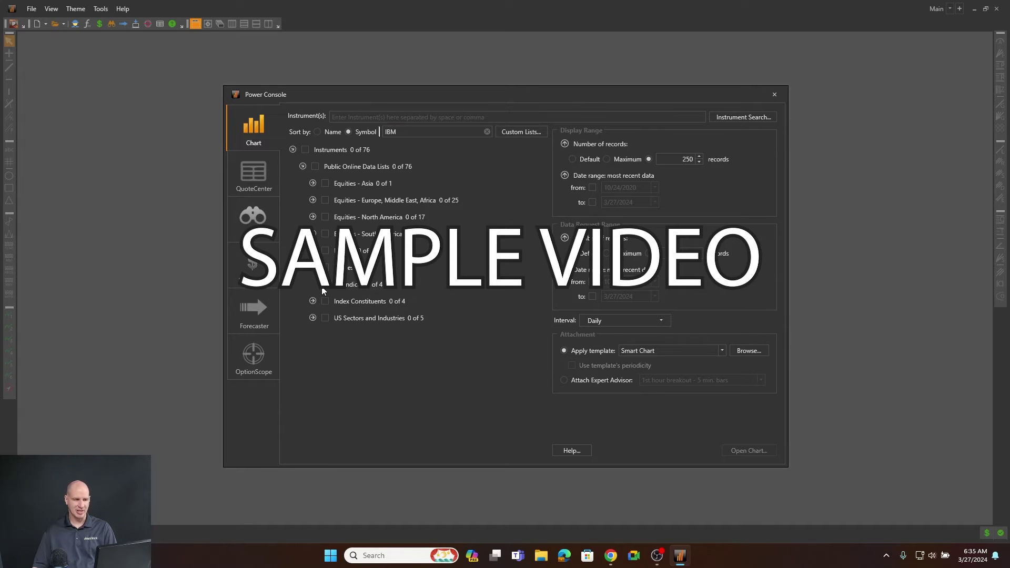
pyautogui.doubleClick(406, 127)
pyautogui.press('BackSpace')
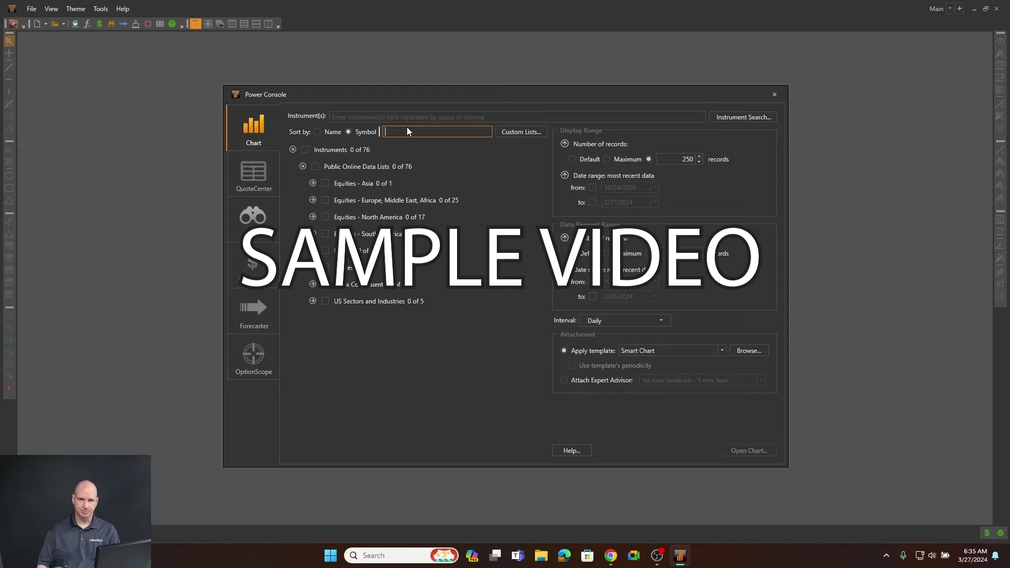
# Step: Enter IBM as the instrument and set Number of records to Default
pyautogui.click(407, 116)
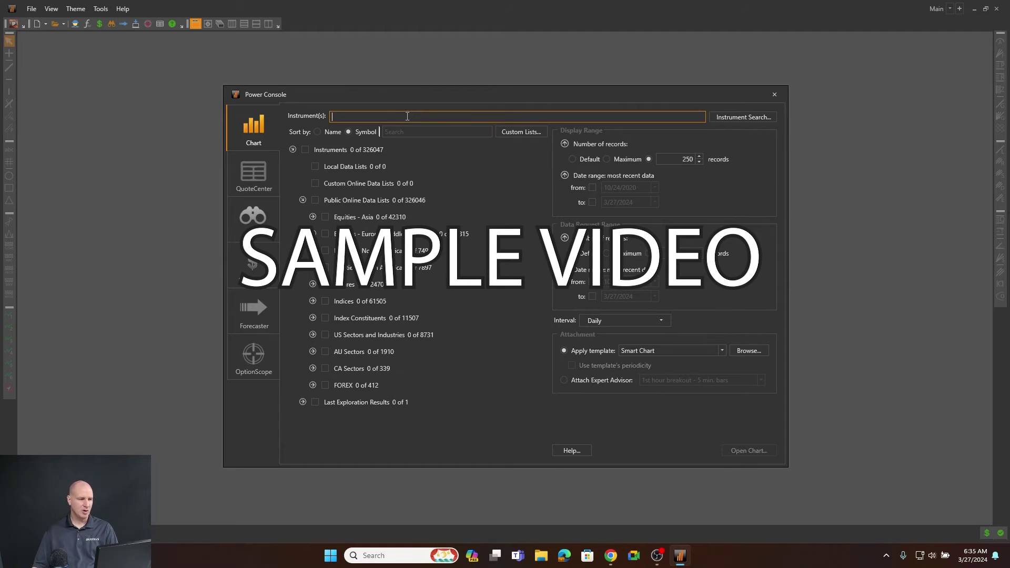
pyautogui.write('IBM')
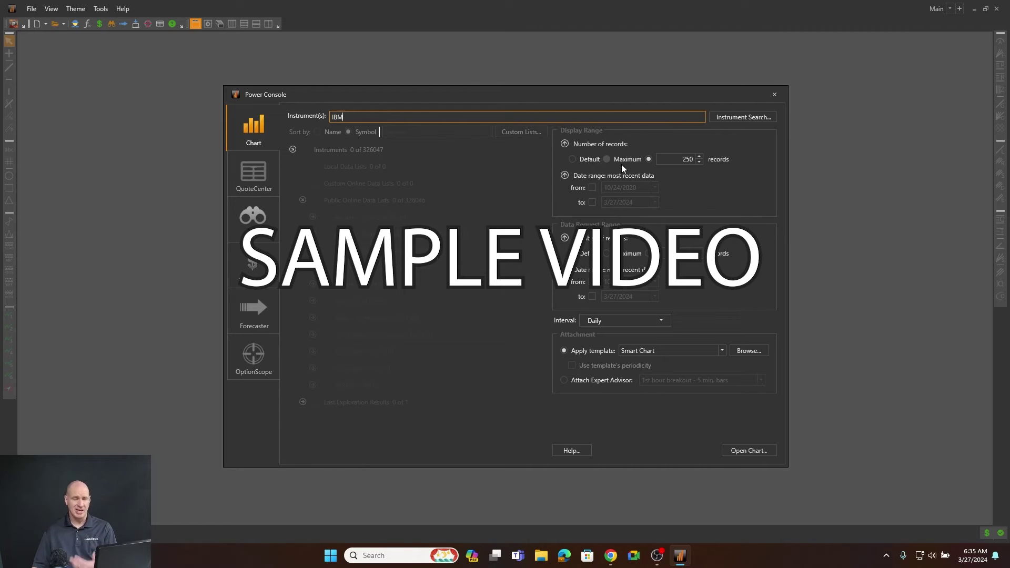
pyautogui.click(572, 160)
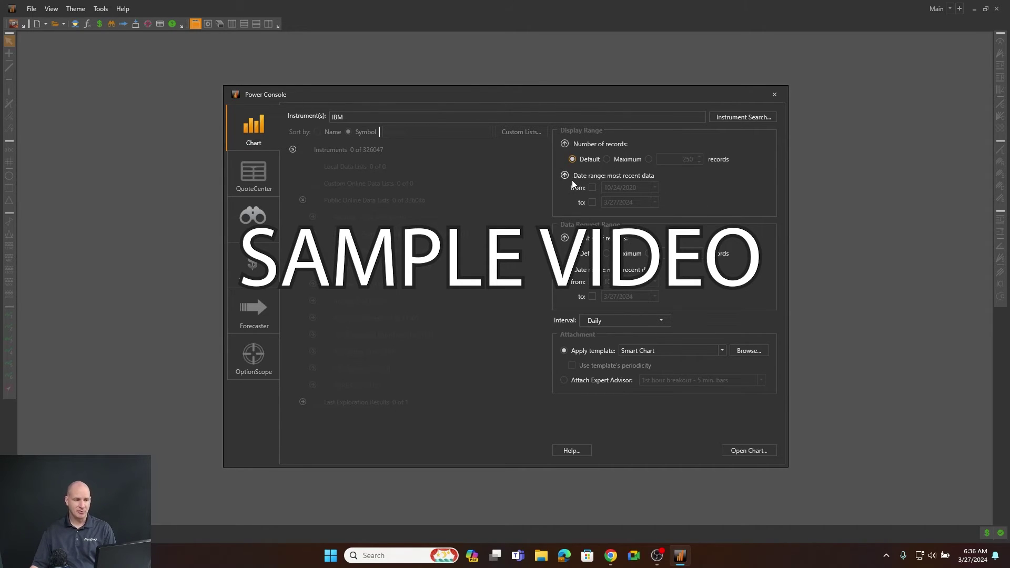
# Step: Check and uncheck the start and end date limits, then collapse Data Request Range
pyautogui.click(593, 188)
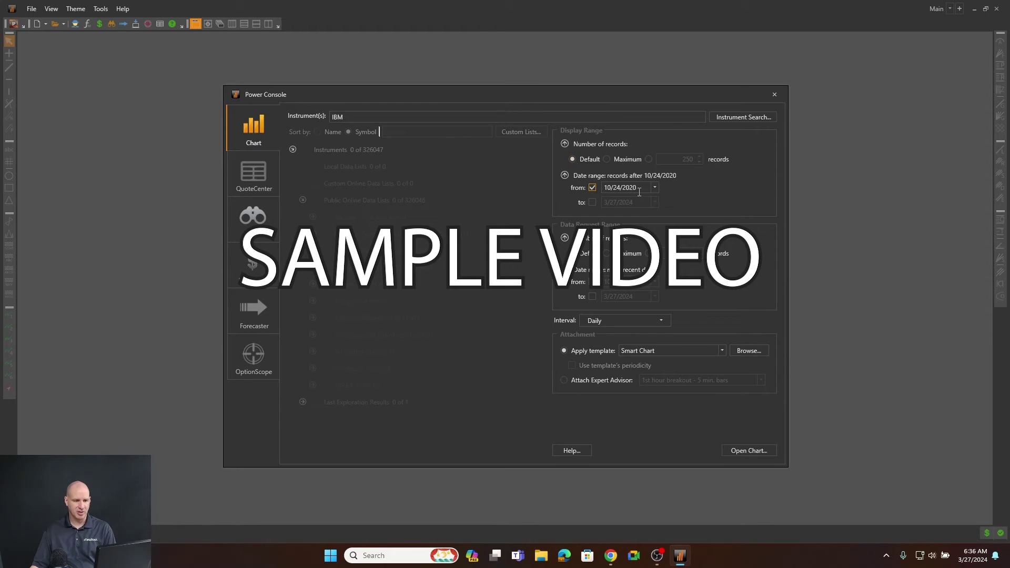
pyautogui.click(593, 203)
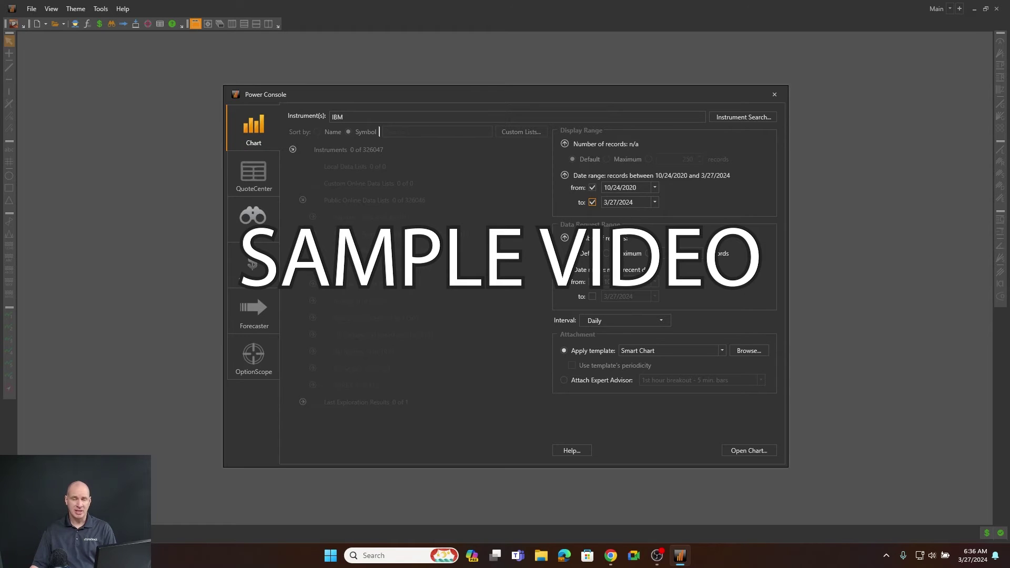
pyautogui.click(592, 188)
pyautogui.click(592, 203)
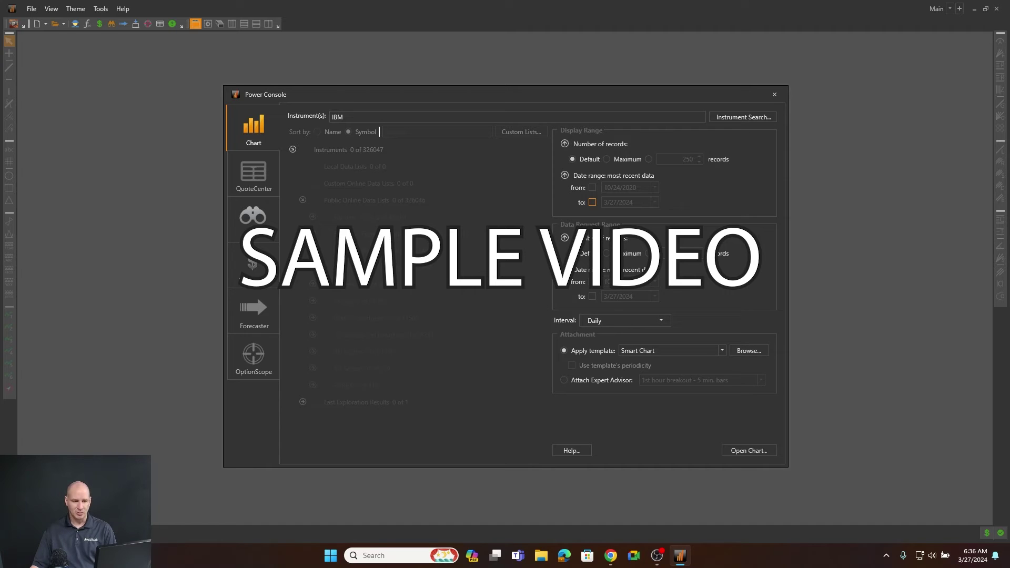
pyautogui.click(565, 238)
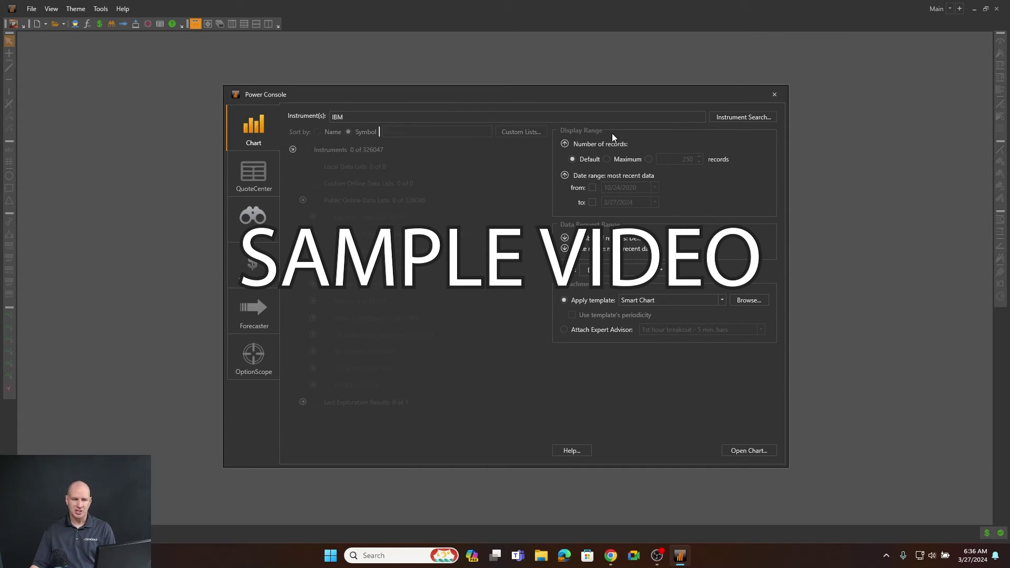
# Step: Collapse Display Range, keep Smart Chart as the template, and open the IBM chart
pyautogui.click(565, 144)
pyautogui.click(564, 154)
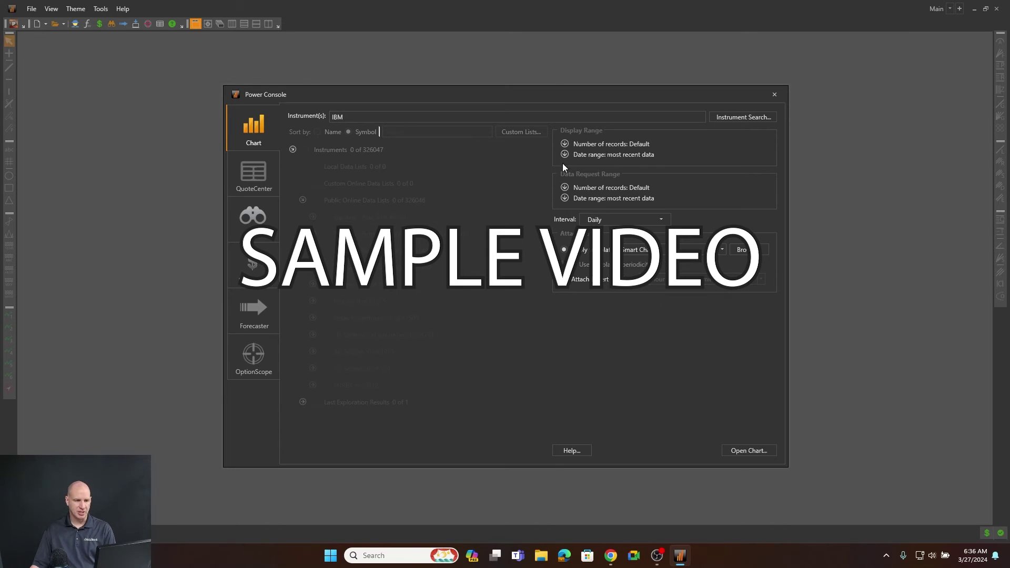
pyautogui.click(662, 254)
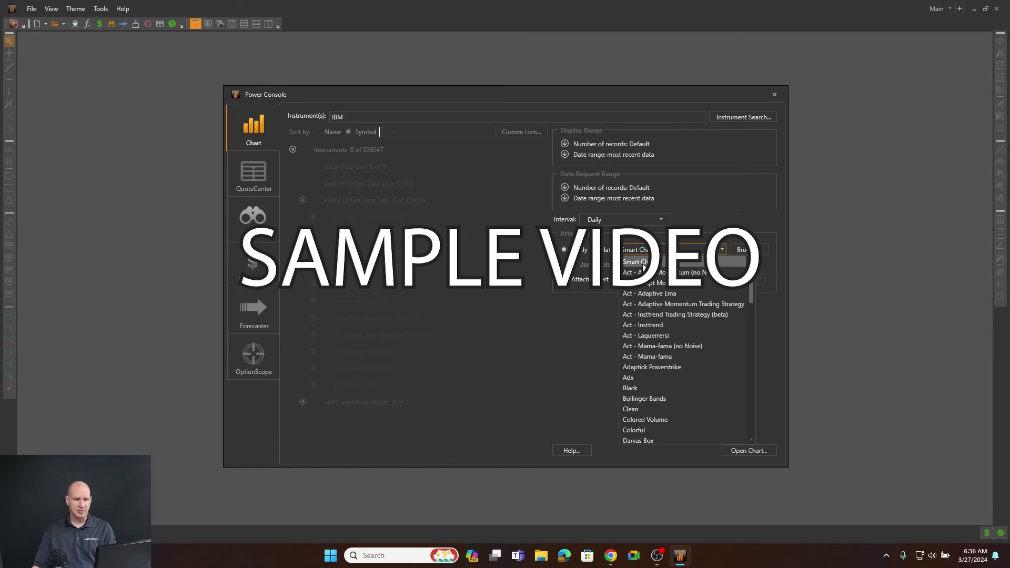
pyautogui.click(644, 265)
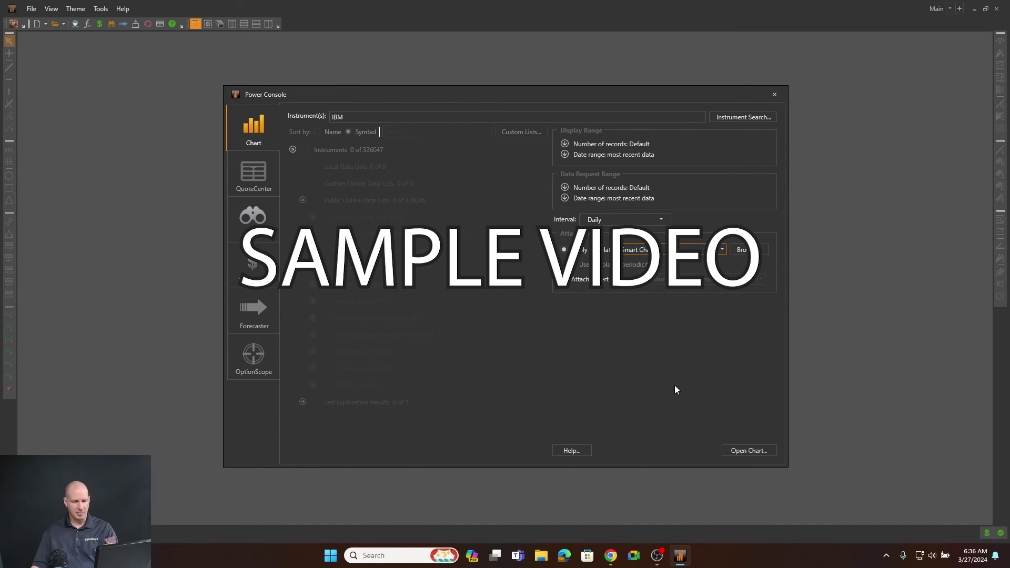
pyautogui.click(749, 448)
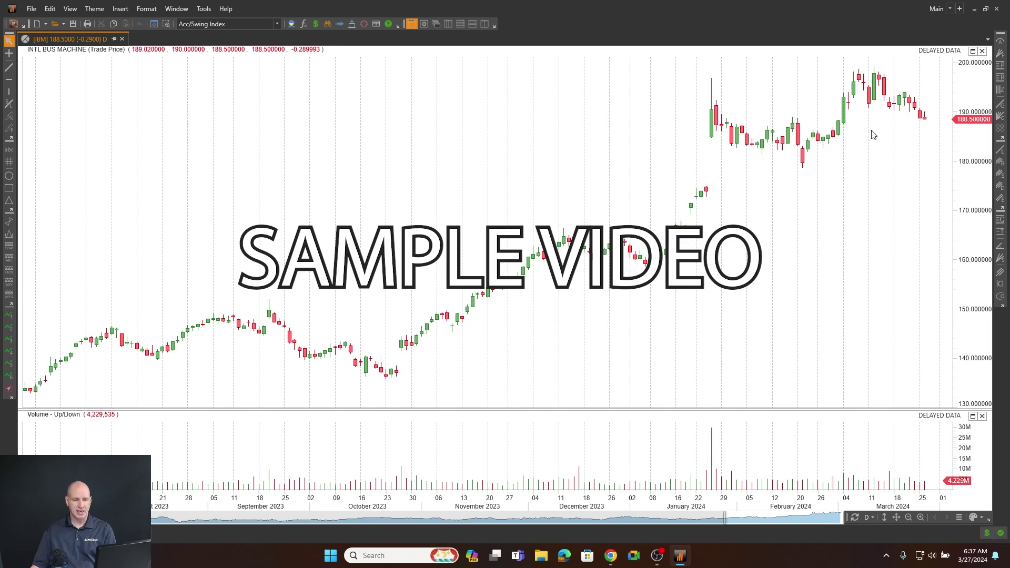
# Step: Read the value tooltips of the volume and price bars on the IBM chart
pyautogui.moveTo(734, 473)
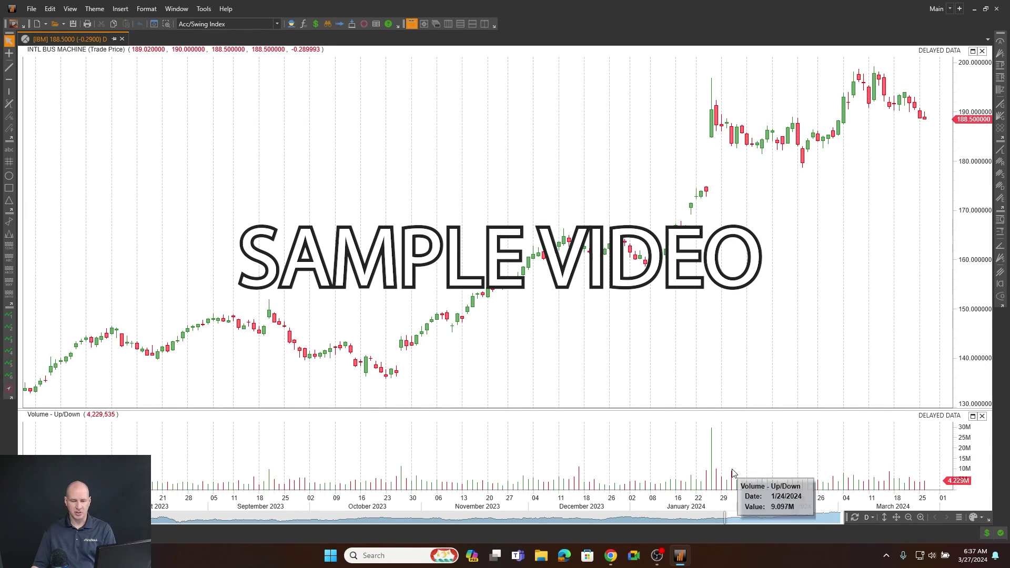
pyautogui.moveTo(860, 488)
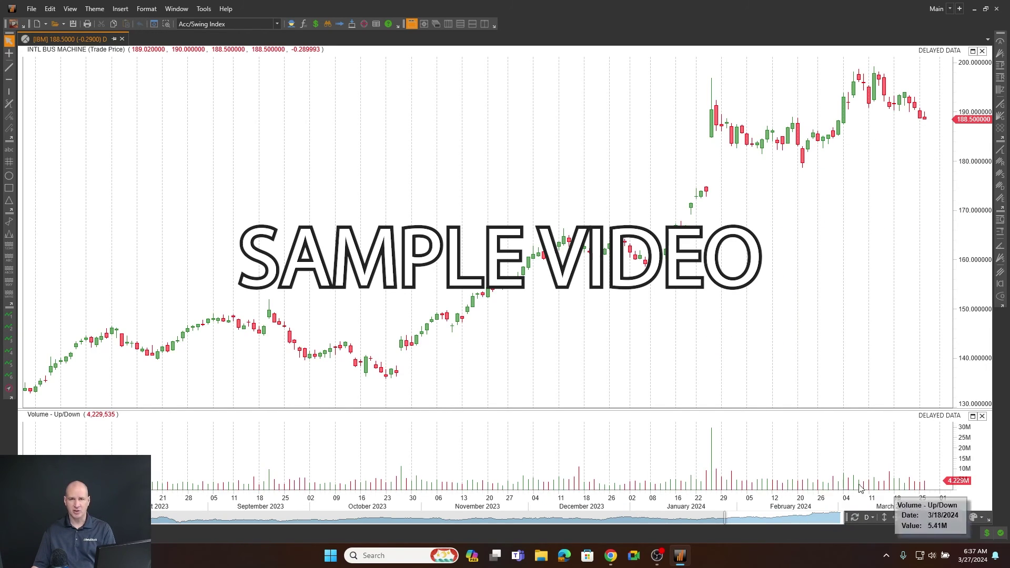
pyautogui.moveTo(765, 160)
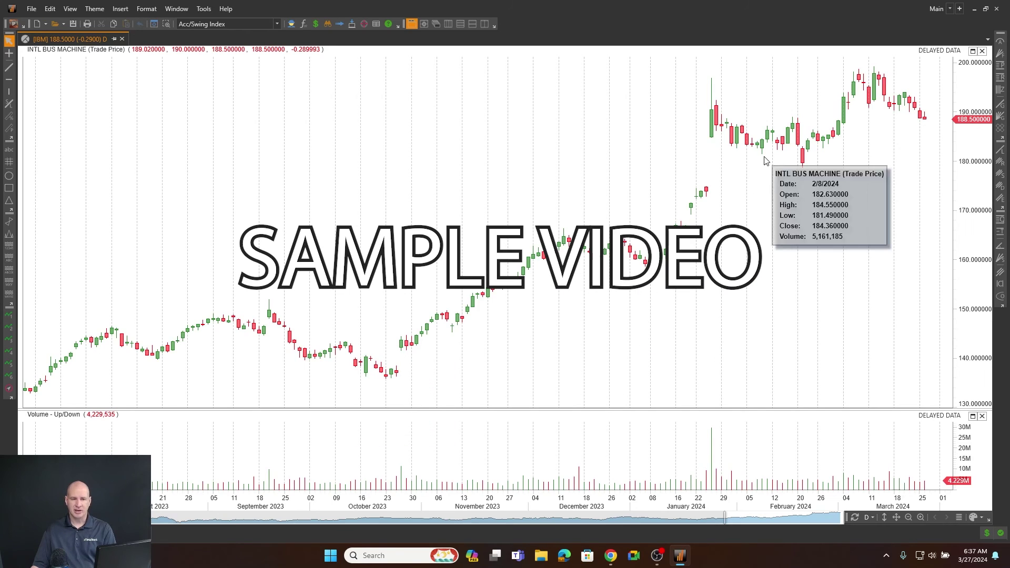
pyautogui.moveTo(821, 139)
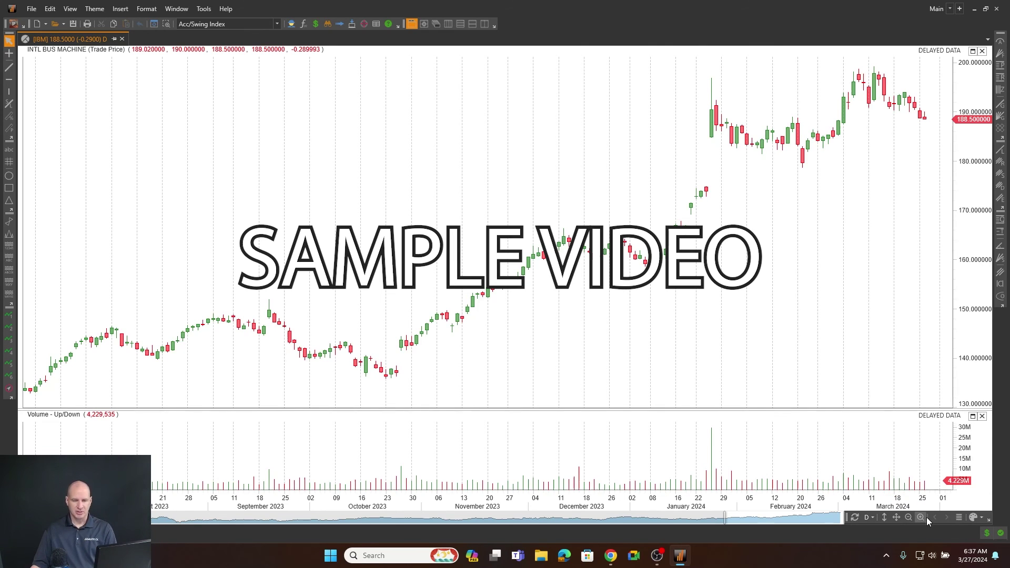
# Step: Zoom in and out, then scroll the chart back to 2021 and forward to 2023
pyautogui.click(921, 518)
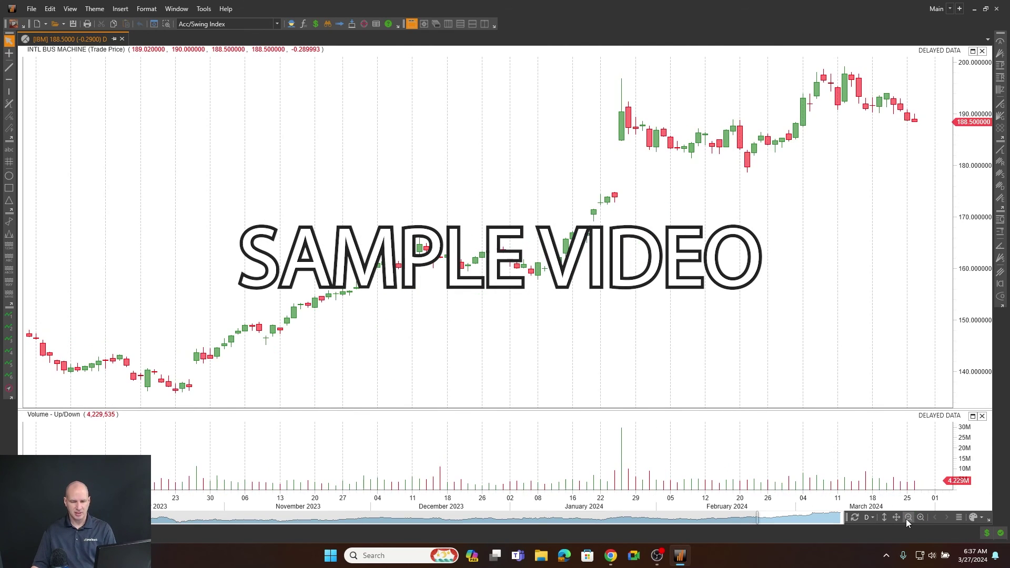
pyautogui.click(908, 517)
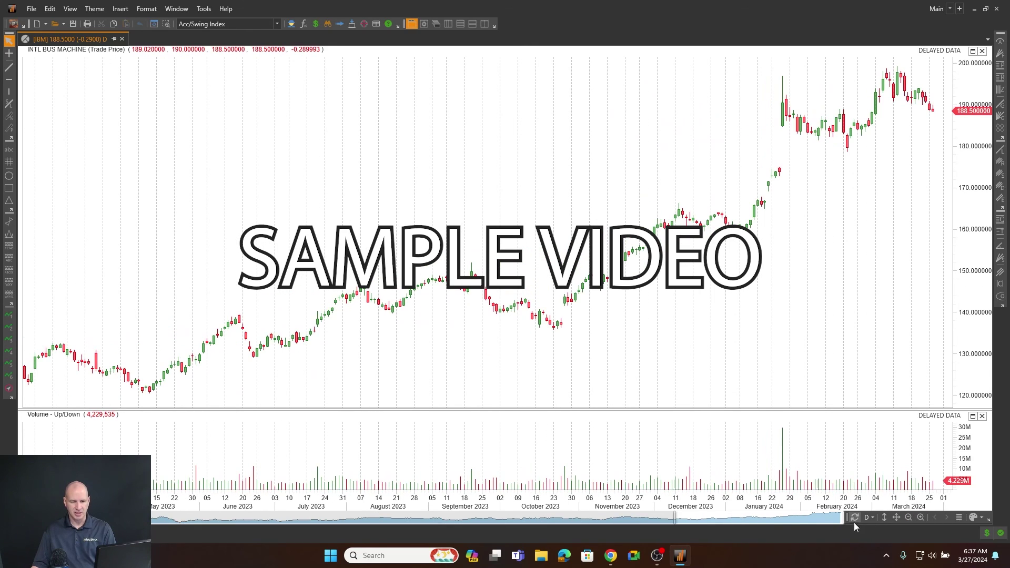
pyautogui.moveTo(673, 521); pyautogui.dragTo(713, 519)
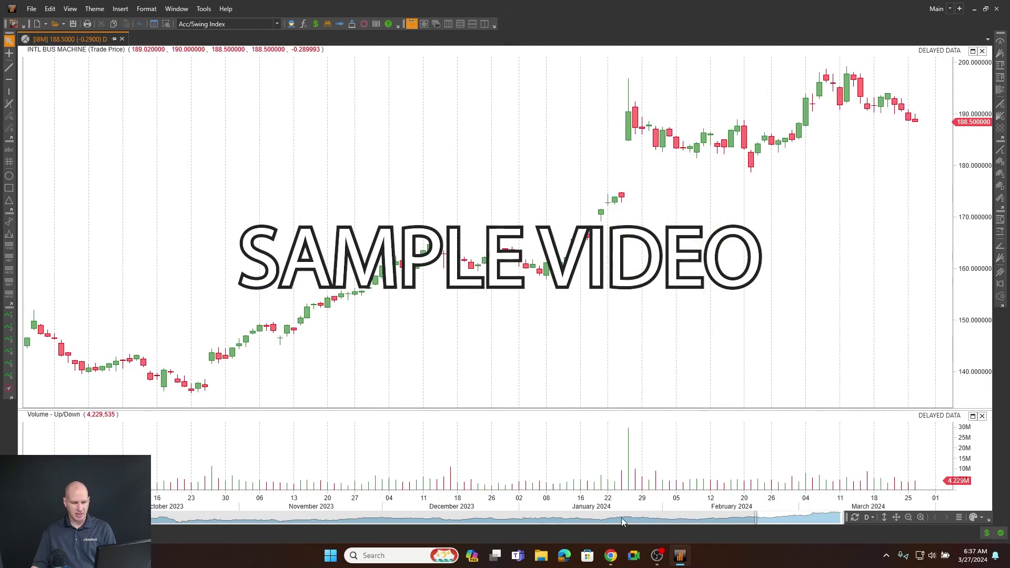
pyautogui.moveTo(621, 521); pyautogui.dragTo(493, 529)
pyautogui.moveTo(434, 518); pyautogui.dragTo(359, 516)
pyautogui.moveTo(503, 512); pyautogui.dragTo(808, 523)
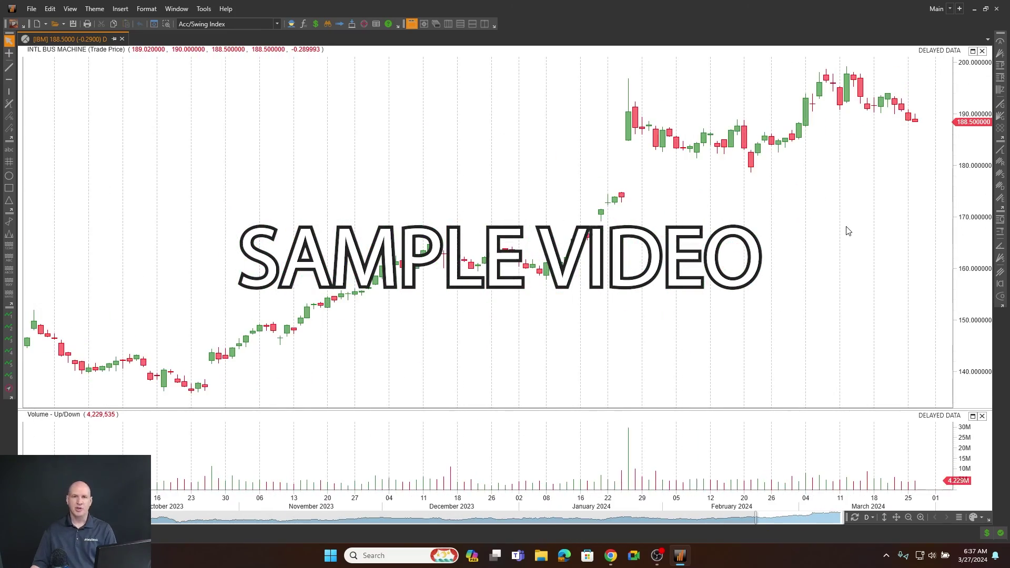